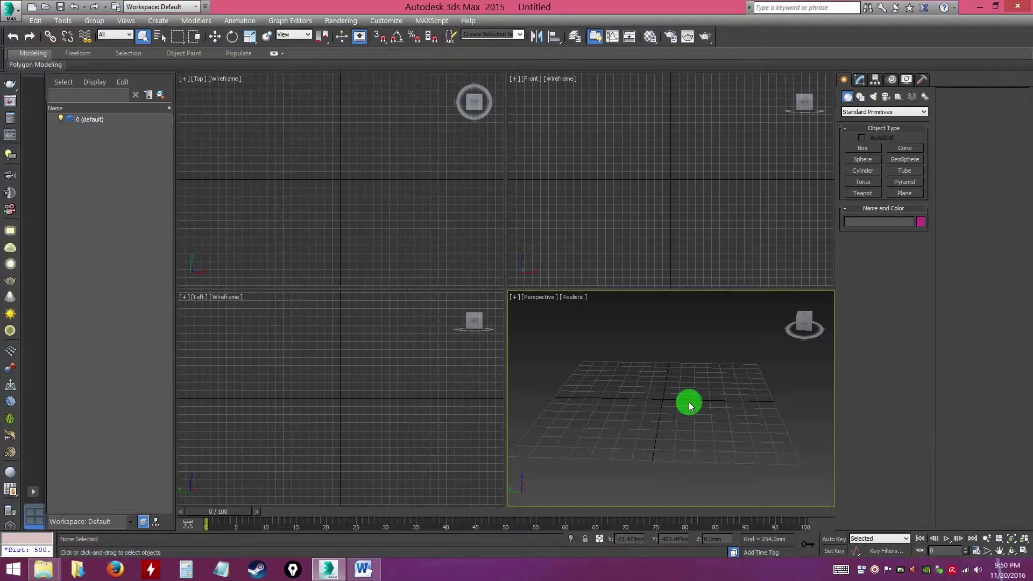
Start the Line tool from the spline shapes for drawing in the perspective view
{"action": "mouse_move", "coordinate": [691, 403]}
{"action": "middle_mouse_down", "text": "alt"}
{"action": "mouse_move", "coordinate": [682, 408]}
{"action": "mouse_move", "coordinate": [710, 408]}
{"action": "mouse_move", "coordinate": [688, 422]}
{"action": "mouse_move", "coordinate": [691, 389]}
{"action": "mouse_move", "coordinate": [666, 402]}
{"action": "mouse_move", "coordinate": [683, 386]}
{"action": "middle_mouse_up", "text": "alt"}
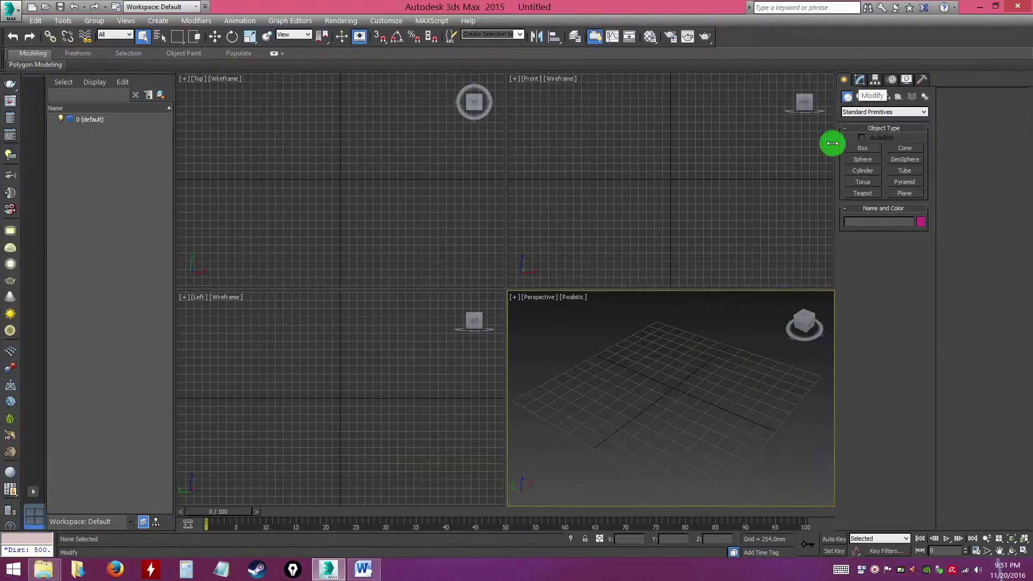
{"action": "left_click", "coordinate": [844, 82]}
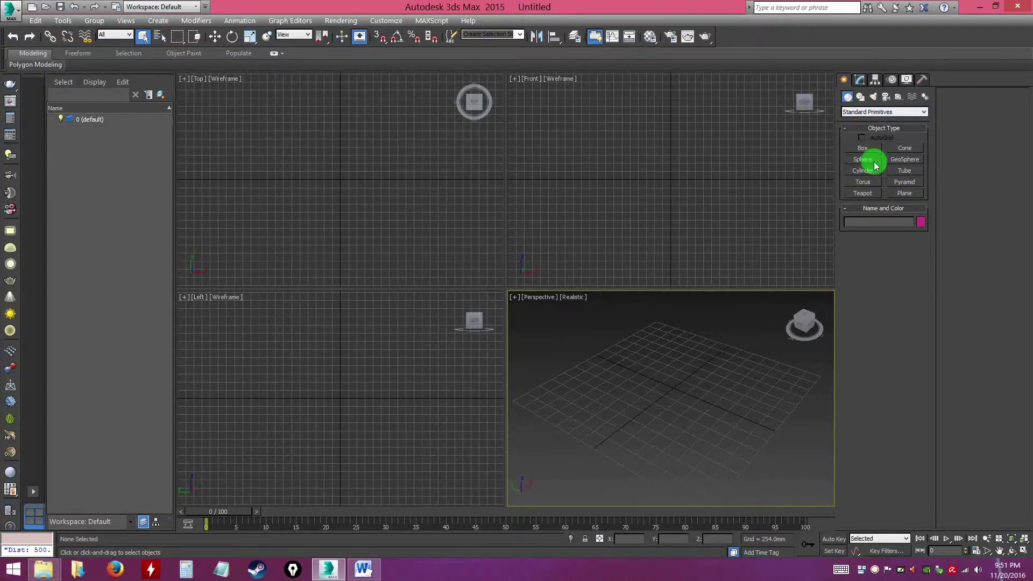
{"action": "left_click", "coordinate": [861, 97]}
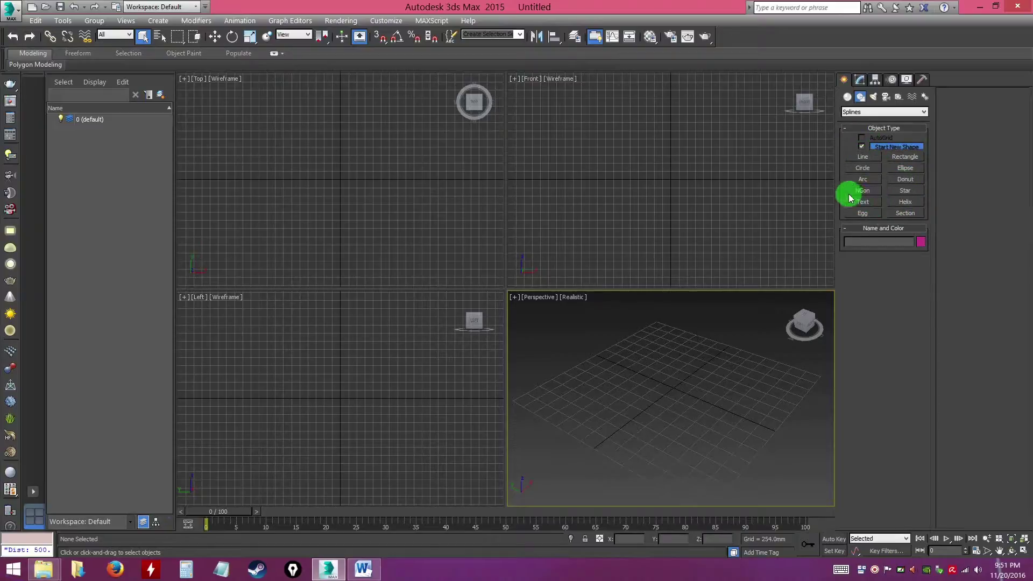
{"action": "middle_click_drag", "start_coordinate": [710, 361], "coordinate": [677, 382], "text": "alt"}
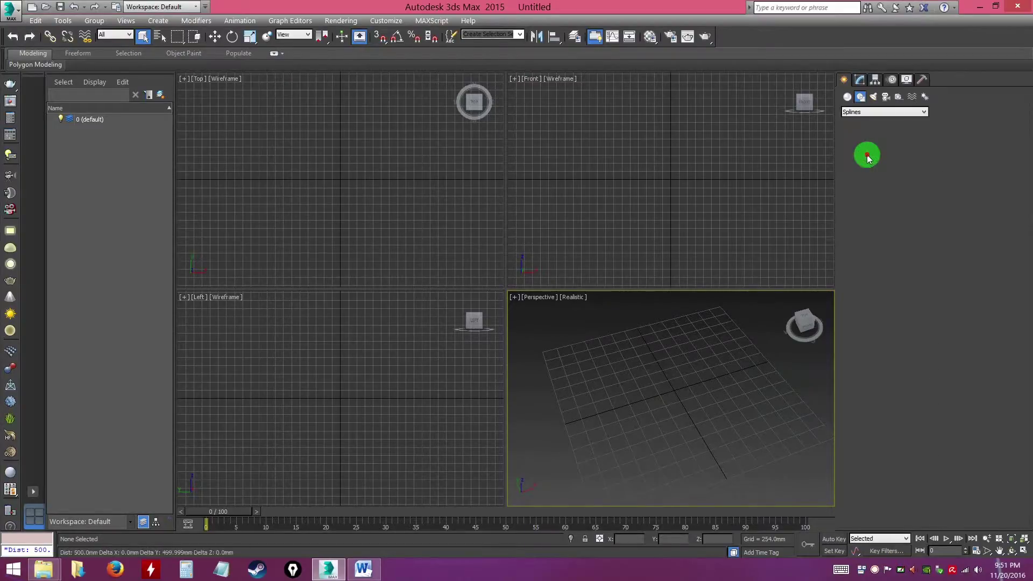
{"action": "left_click", "coordinate": [865, 157]}
{"action": "mouse_move", "coordinate": [737, 341]}
{"action": "middle_mouse_down", "text": "alt"}
{"action": "mouse_move", "coordinate": [732, 362]}
{"action": "mouse_move", "coordinate": [728, 353]}
{"action": "middle_mouse_up", "text": "alt"}
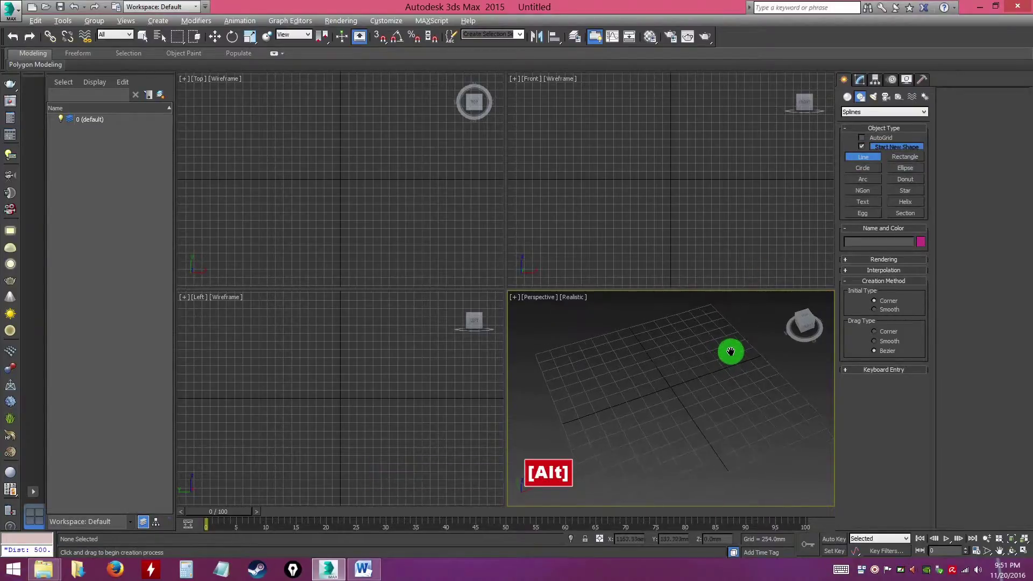
Set the snap options to Grid Points and Vertex and turn 3D snapping on
{"action": "right_click", "coordinate": [380, 34]}
{"action": "left_click", "coordinate": [602, 249]}
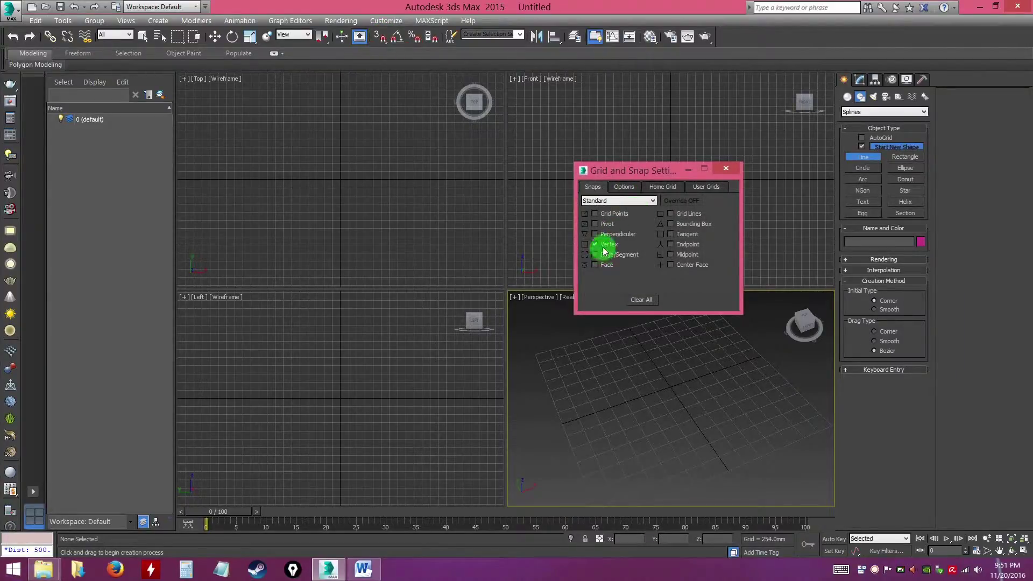
{"action": "left_click", "coordinate": [594, 214]}
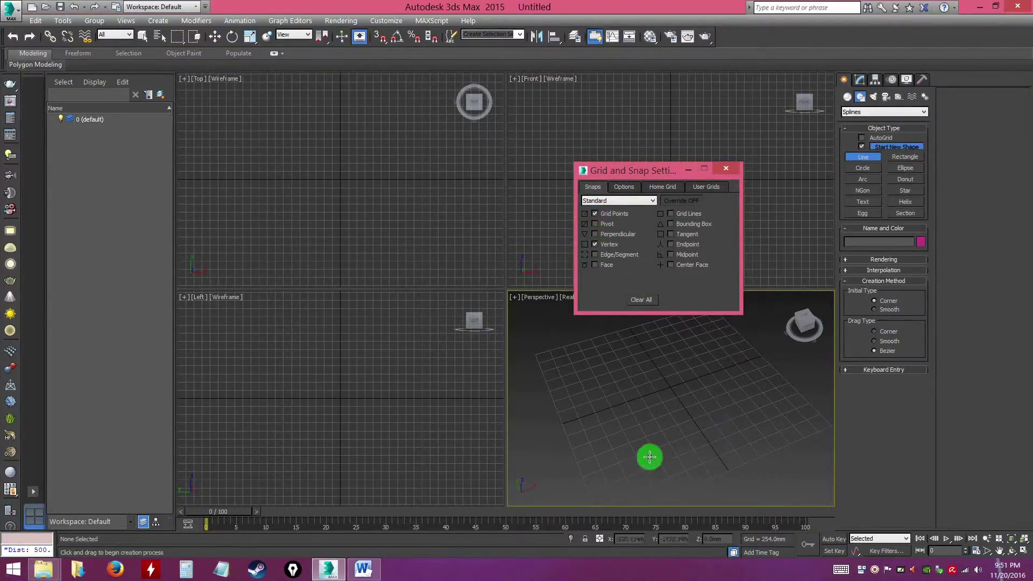
{"action": "left_click", "coordinate": [732, 170]}
{"action": "middle_click_drag", "start_coordinate": [684, 355], "coordinate": [671, 382], "text": "alt"}
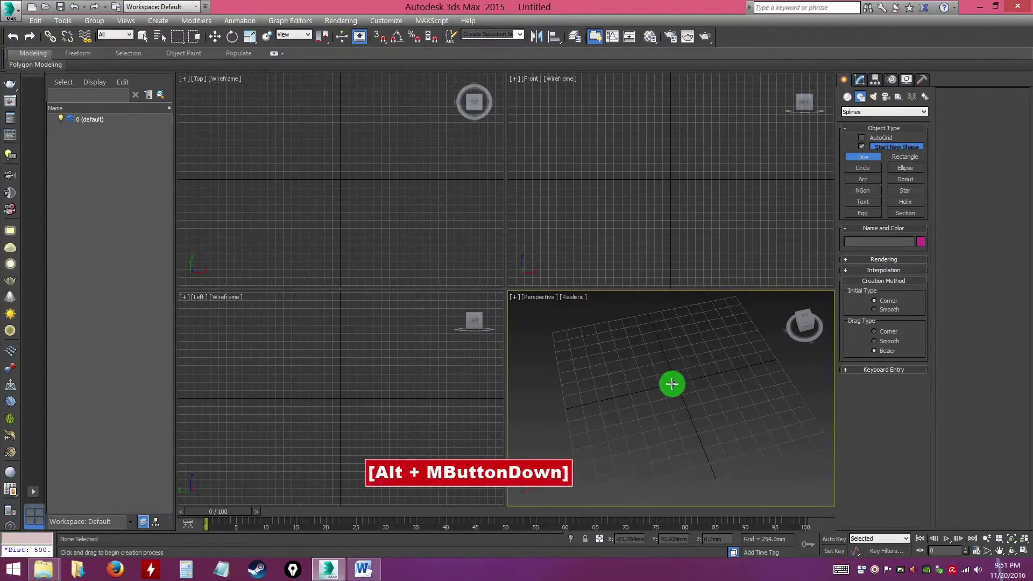
{"action": "left_click", "coordinate": [381, 36]}
{"action": "mouse_move", "coordinate": [656, 375]}
{"action": "middle_mouse_down", "text": "alt"}
{"action": "mouse_move", "coordinate": [687, 380]}
{"action": "mouse_move", "coordinate": [671, 381]}
{"action": "middle_mouse_up", "text": "alt"}
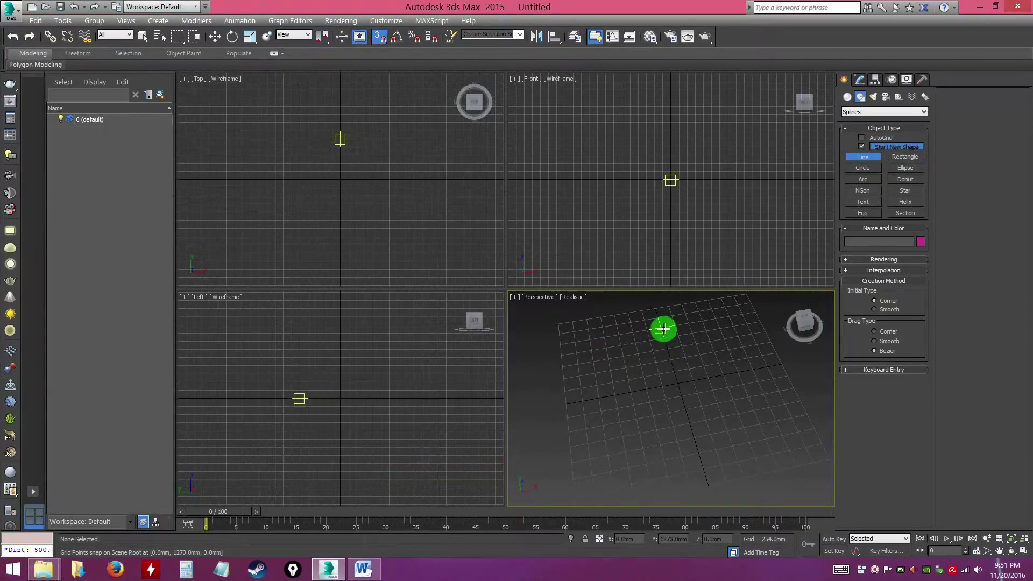
Draw a closed six-corner L-shaped spline on grid points, about 2286 by 2794 mm overall, and turn snapping off
{"action": "left_click", "coordinate": [663, 329]}
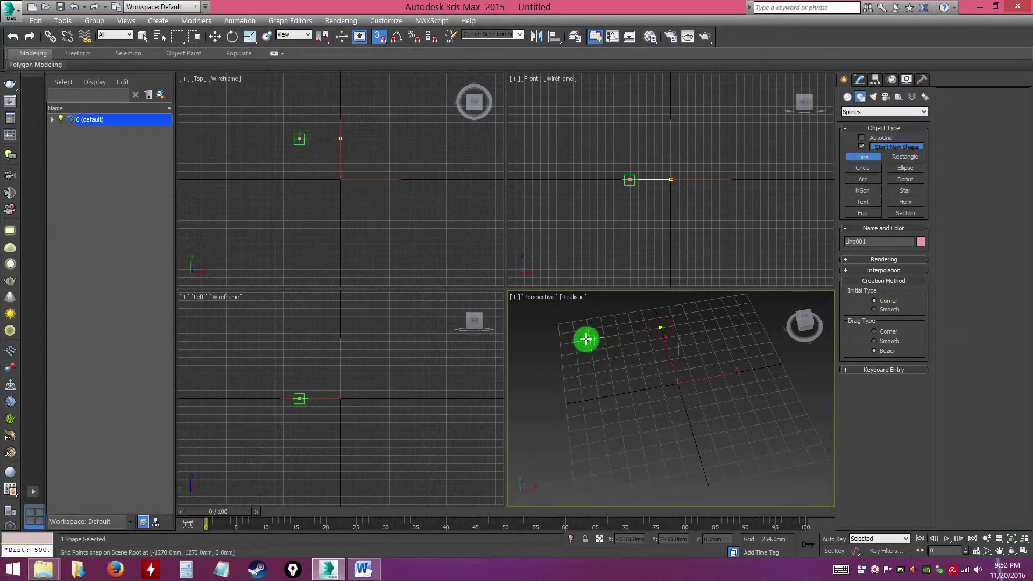
{"action": "left_click", "coordinate": [575, 341]}
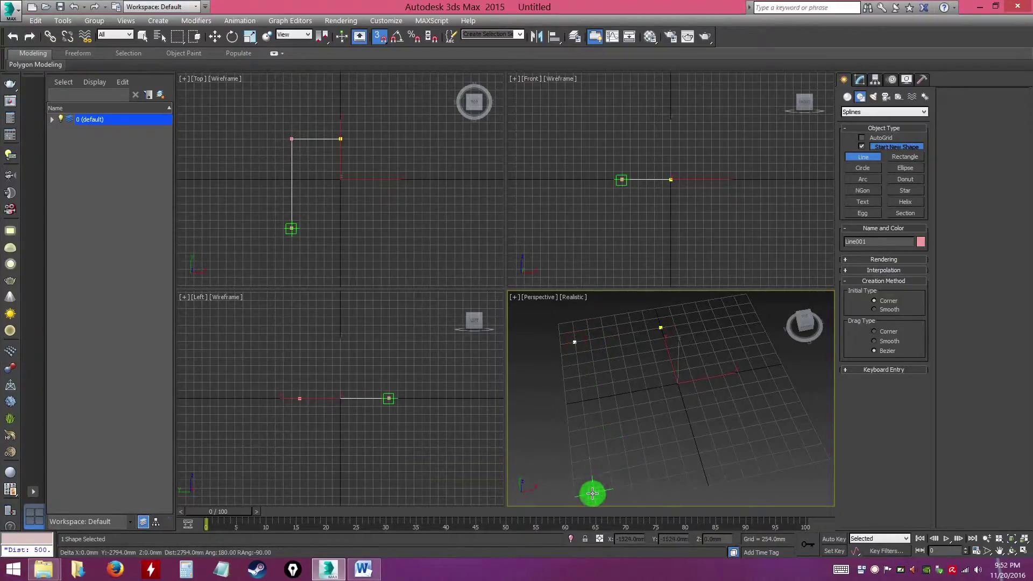
{"action": "left_click", "coordinate": [592, 493]}
{"action": "left_click", "coordinate": [755, 458]}
{"action": "left_click", "coordinate": [728, 388]}
{"action": "left_click", "coordinate": [682, 394]}
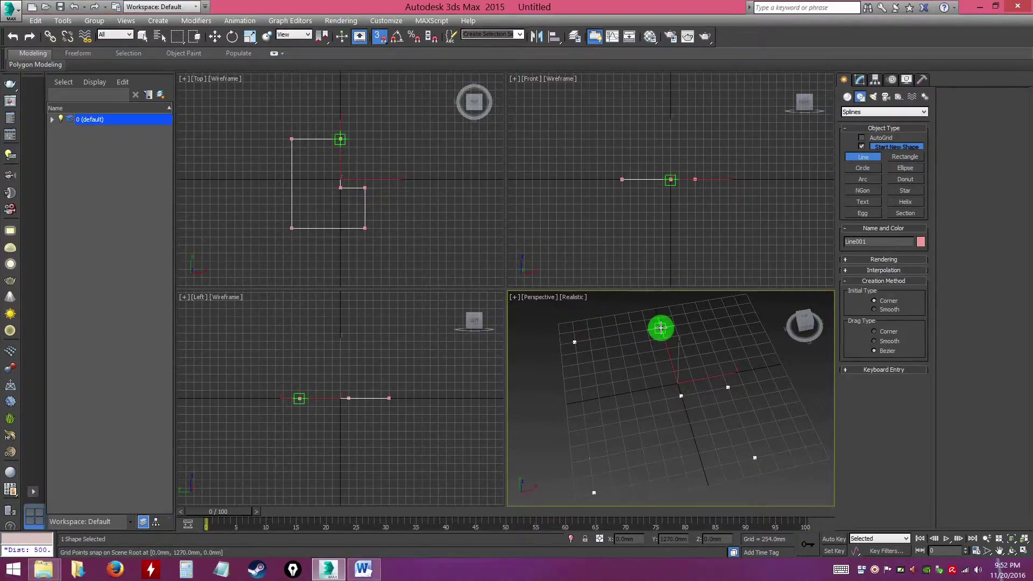
{"action": "left_click", "coordinate": [661, 328]}
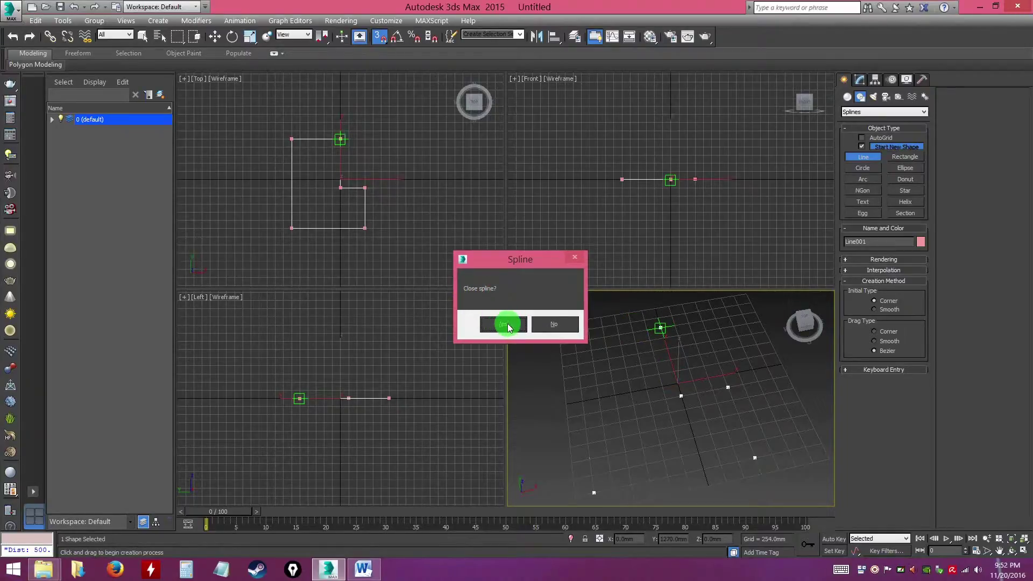
{"action": "left_click", "coordinate": [503, 325]}
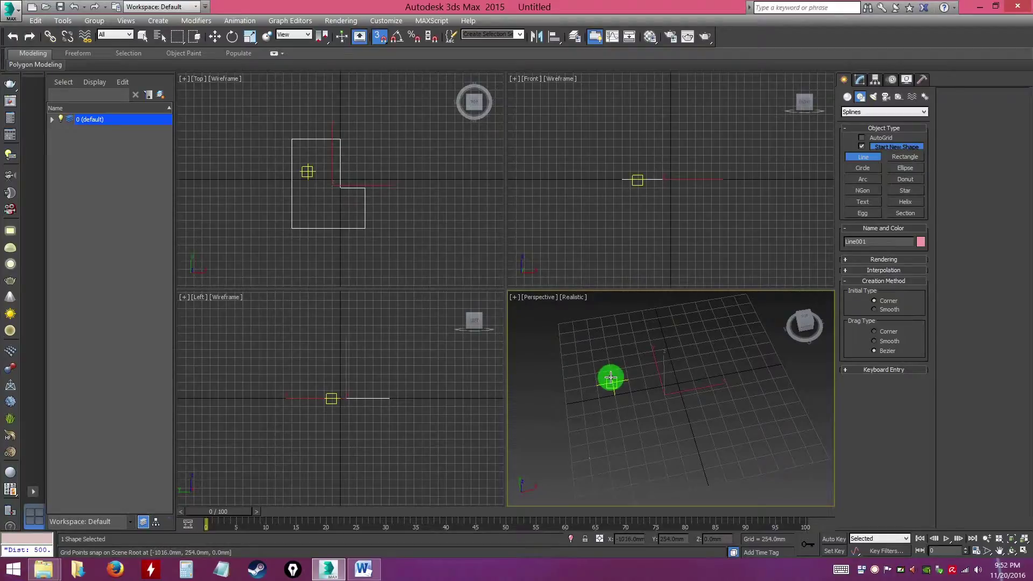
{"action": "left_click", "coordinate": [379, 38]}
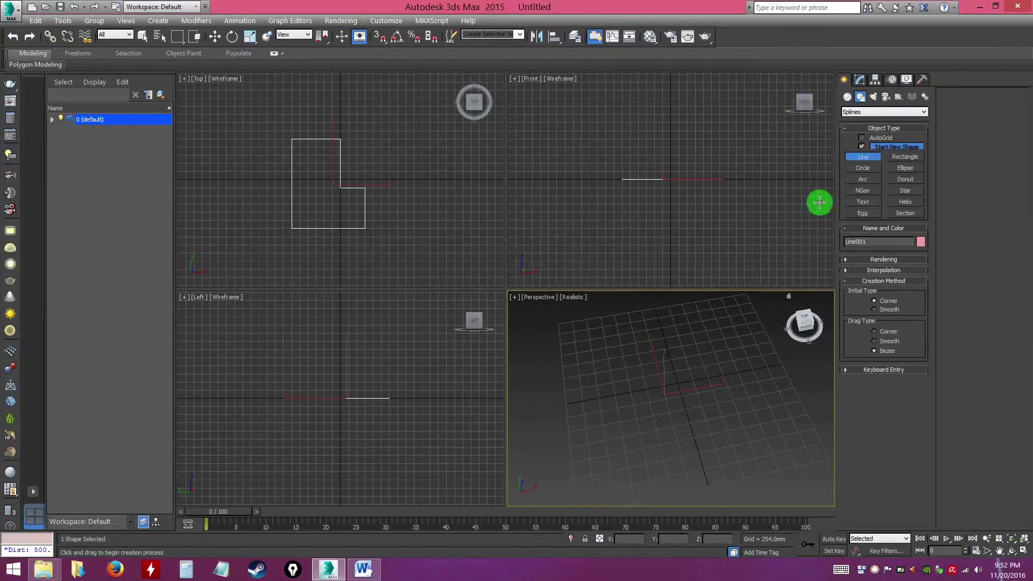
{"action": "right_click", "coordinate": [685, 364]}
{"action": "middle_click_drag", "start_coordinate": [687, 404], "coordinate": [595, 393], "text": "alt"}
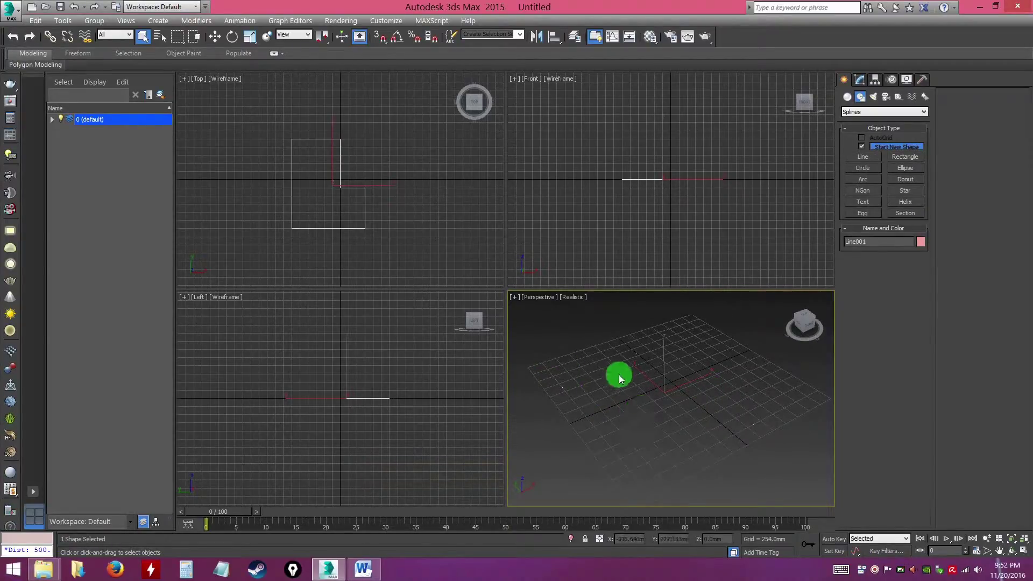
Deselect the spline and toggle the perspective view's grid off and back on
{"action": "key", "text": "g"}
{"action": "left_click", "coordinate": [766, 446]}
{"action": "mouse_move", "coordinate": [657, 431]}
{"action": "middle_mouse_down", "text": "alt"}
{"action": "mouse_move", "coordinate": [699, 413]}
{"action": "mouse_move", "coordinate": [660, 426]}
{"action": "middle_mouse_up", "text": "alt"}
{"action": "key", "text": "g"}
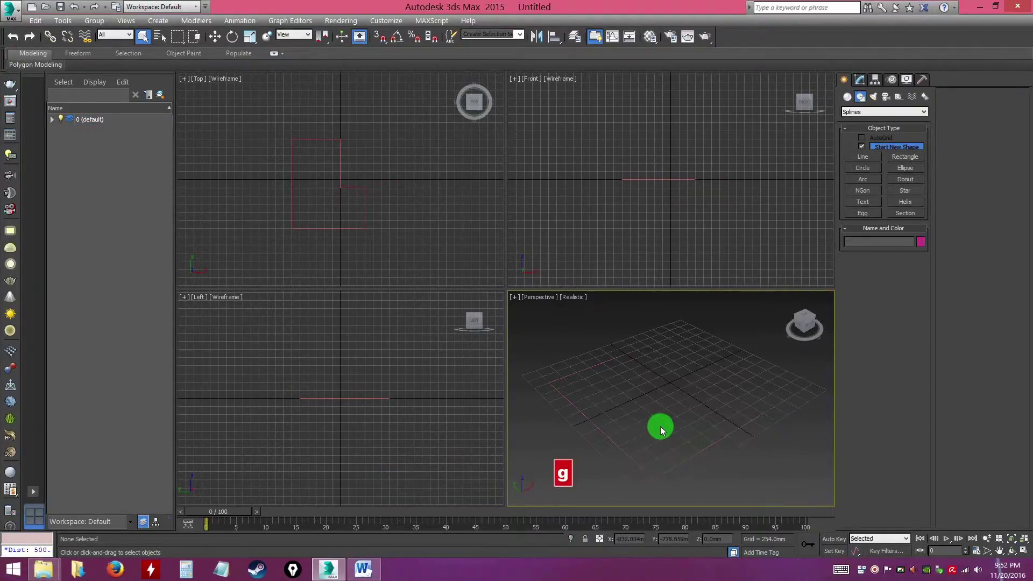
Select the L-shaped spline and raise it about 145 mm above the grid with the Move tool
{"action": "left_click_drag", "start_coordinate": [677, 429], "coordinate": [731, 490]}
{"action": "left_click", "coordinate": [214, 40]}
{"action": "middle_click_drag", "start_coordinate": [721, 382], "coordinate": [662, 357], "text": "alt"}
{"action": "left_click", "coordinate": [725, 338]}
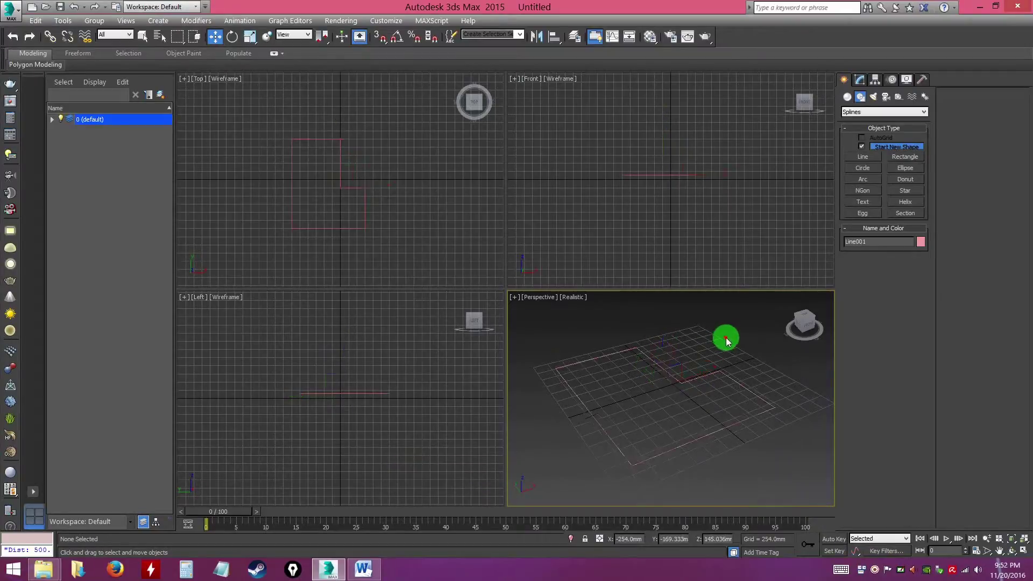
Maximize the perspective viewport and select the L-shaped spline
{"action": "middle_click_drag", "start_coordinate": [720, 392], "coordinate": [667, 410], "text": "alt"}
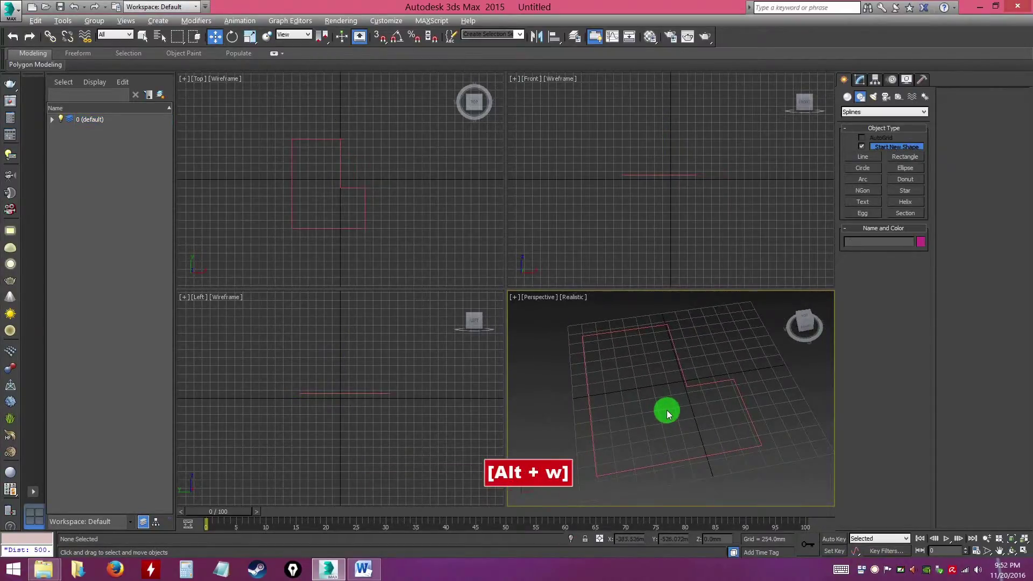
{"action": "key", "text": "alt+w"}
{"action": "middle_click_drag", "start_coordinate": [524, 369], "coordinate": [620, 340], "text": "alt"}
{"action": "left_click", "coordinate": [608, 371]}
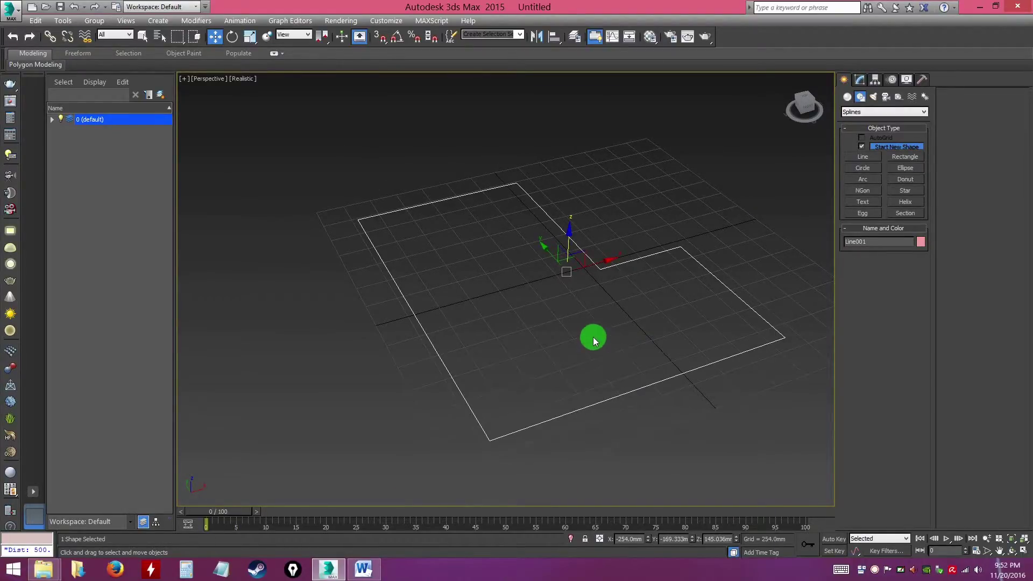
{"action": "middle_click_drag", "start_coordinate": [581, 339], "coordinate": [315, 228], "text": "alt"}
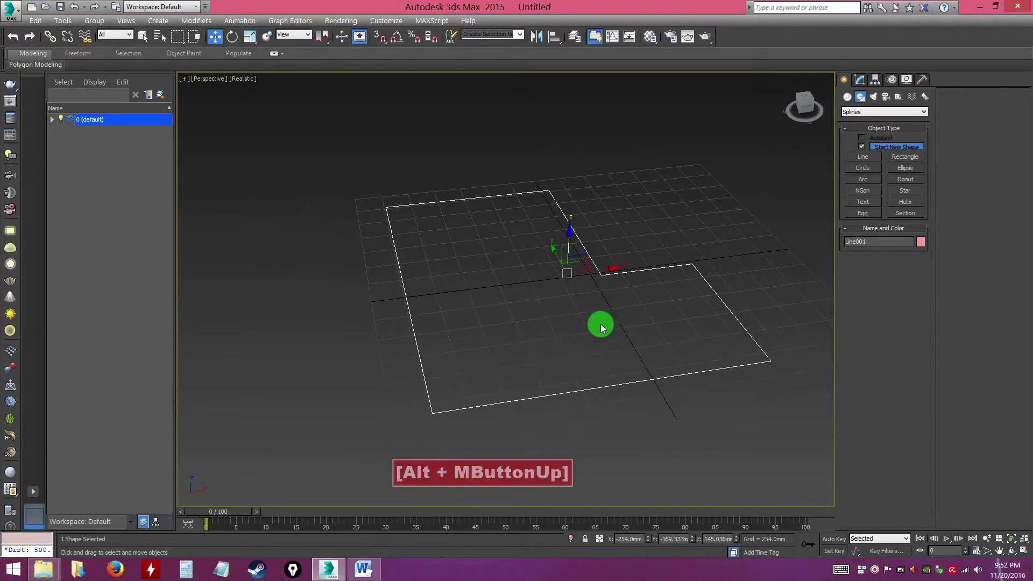
{"action": "middle_click_drag", "start_coordinate": [527, 302], "coordinate": [425, 321], "text": "alt"}
{"action": "middle_click_drag", "start_coordinate": [439, 258], "coordinate": [413, 250], "text": "alt"}
{"action": "left_click", "coordinate": [479, 280]}
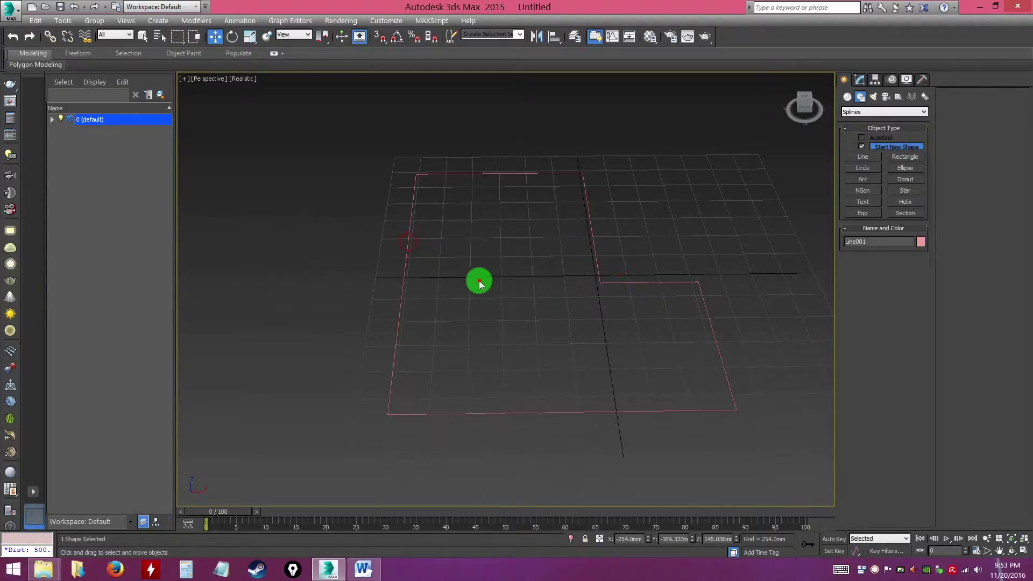
{"action": "left_click", "coordinate": [411, 212]}
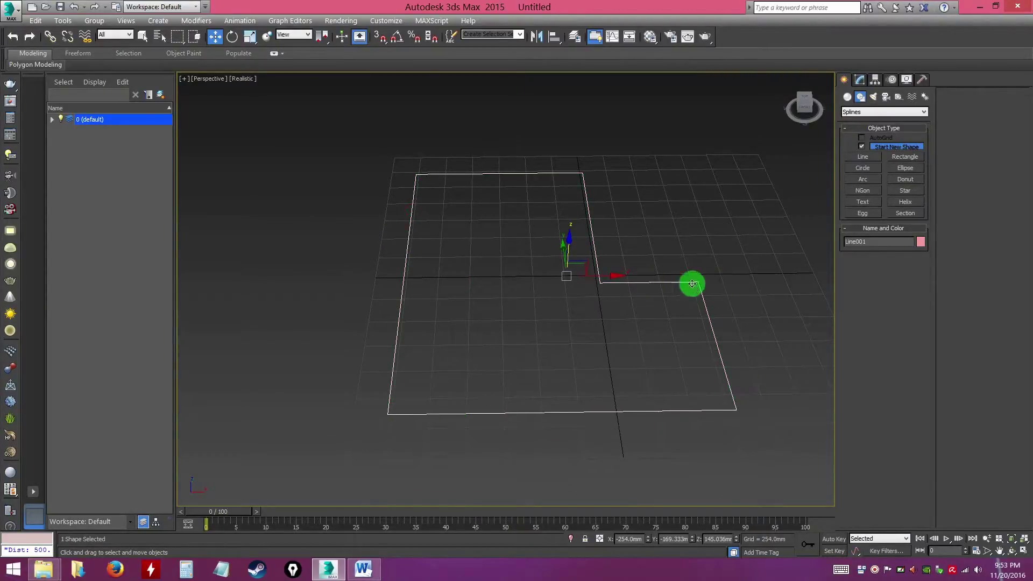
{"action": "middle_click_drag", "start_coordinate": [567, 367], "coordinate": [590, 360], "text": "alt"}
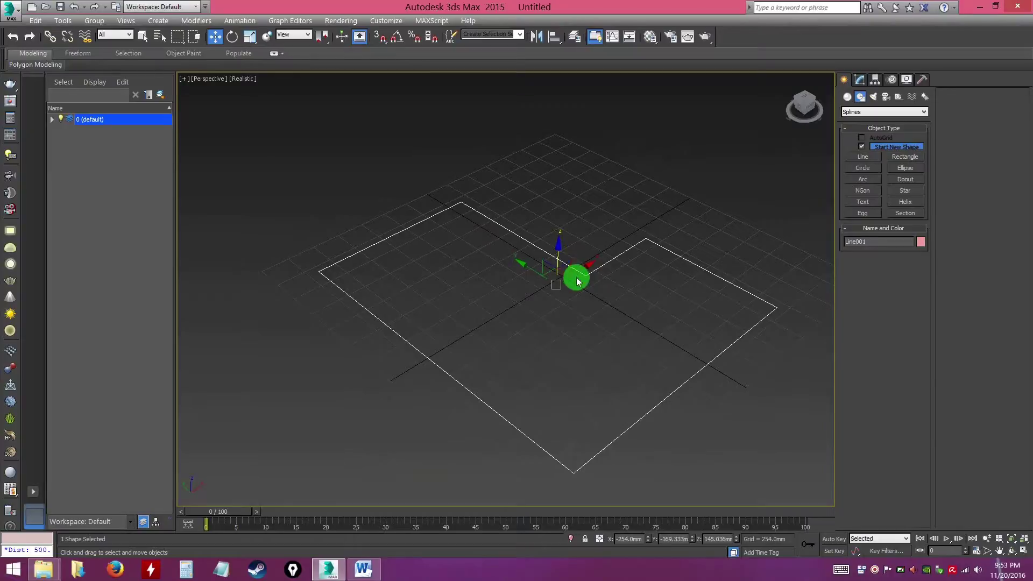
{"action": "middle_click_drag", "start_coordinate": [659, 333], "coordinate": [648, 301], "text": "alt"}
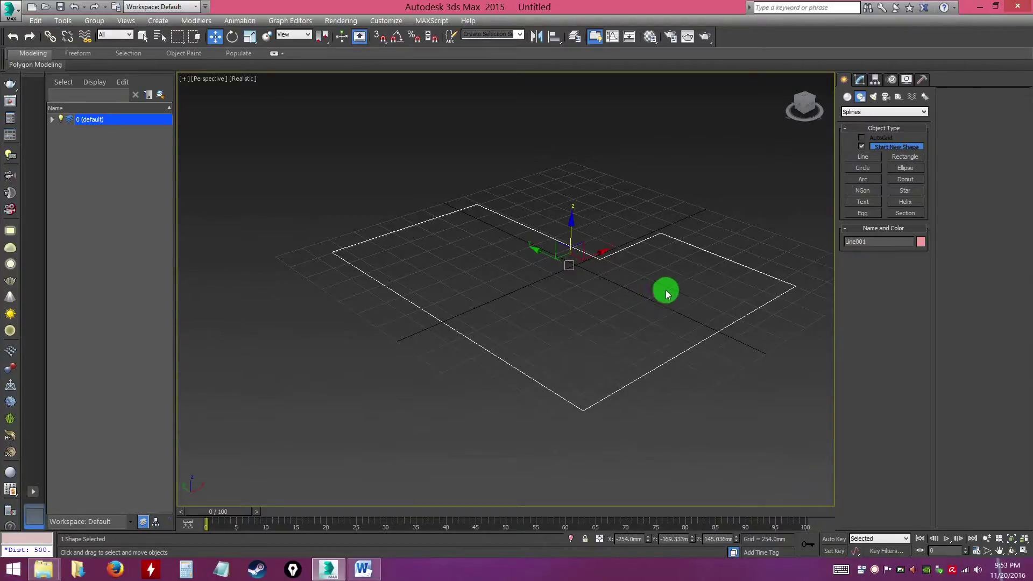
Open the selected line's modify settings and try to convert it to an editable spline
{"action": "left_click", "coordinate": [861, 81]}
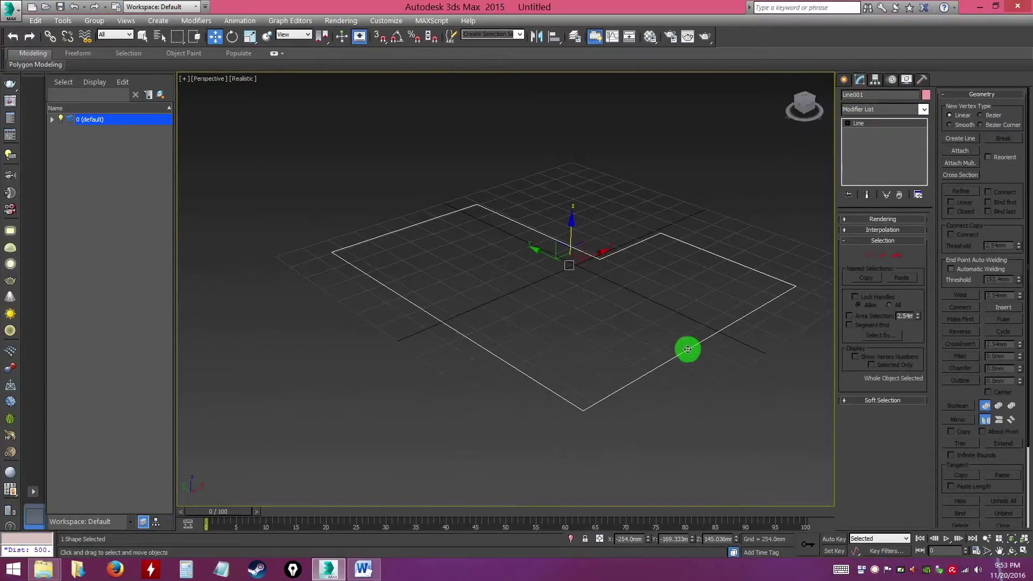
{"action": "right_click", "coordinate": [698, 347]}
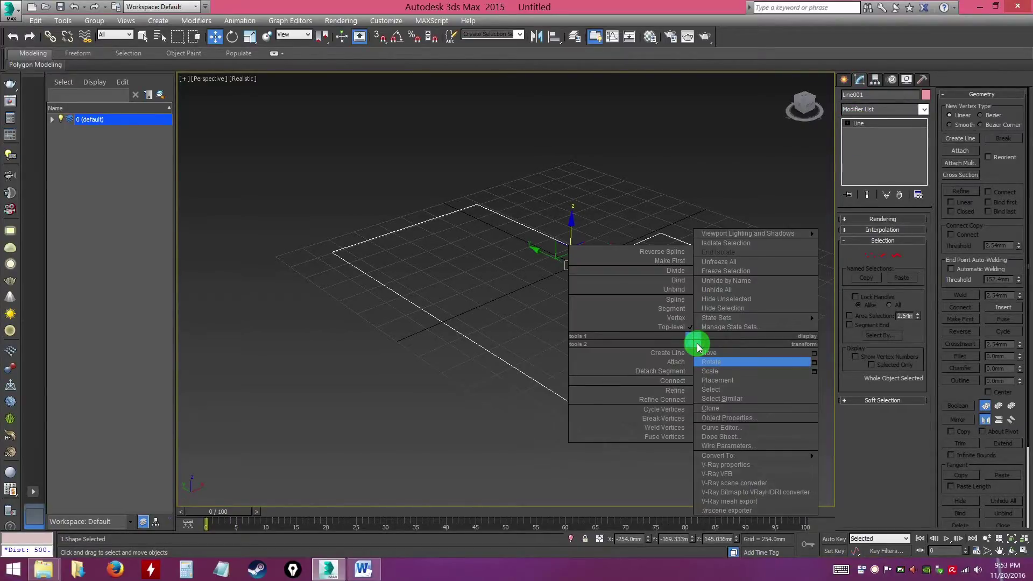
{"action": "mouse_move", "coordinate": [726, 455]}
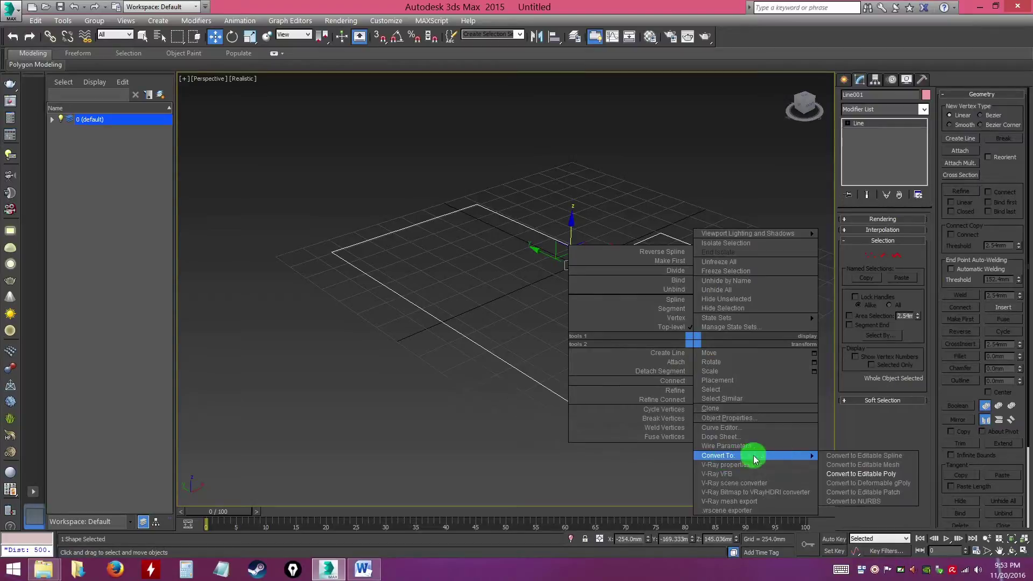
{"action": "left_click", "coordinate": [858, 456]}
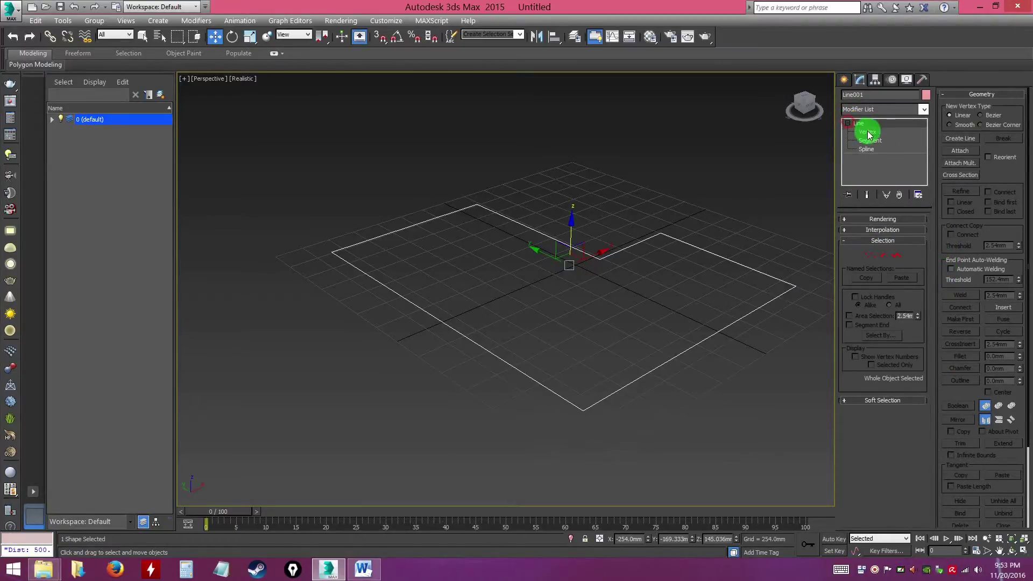
Try moving the outer corner vertex of the L's foot at Vertex level and undo the move
{"action": "left_click", "coordinate": [867, 134]}
{"action": "middle_click_drag", "start_coordinate": [716, 248], "coordinate": [660, 317], "text": "alt"}
{"action": "left_click", "coordinate": [687, 338]}
{"action": "left_click_drag", "start_coordinate": [699, 326], "coordinate": [577, 302]}
{"action": "middle_click_drag", "start_coordinate": [613, 350], "coordinate": [564, 339], "text": "alt"}
{"action": "key", "text": "ctrl+z"}
{"action": "middle_click_drag", "start_coordinate": [634, 334], "coordinate": [726, 323], "text": "alt"}
Try moving the short outer segment of the L's foot at Segment level and undo the move
{"action": "left_click", "coordinate": [871, 142]}
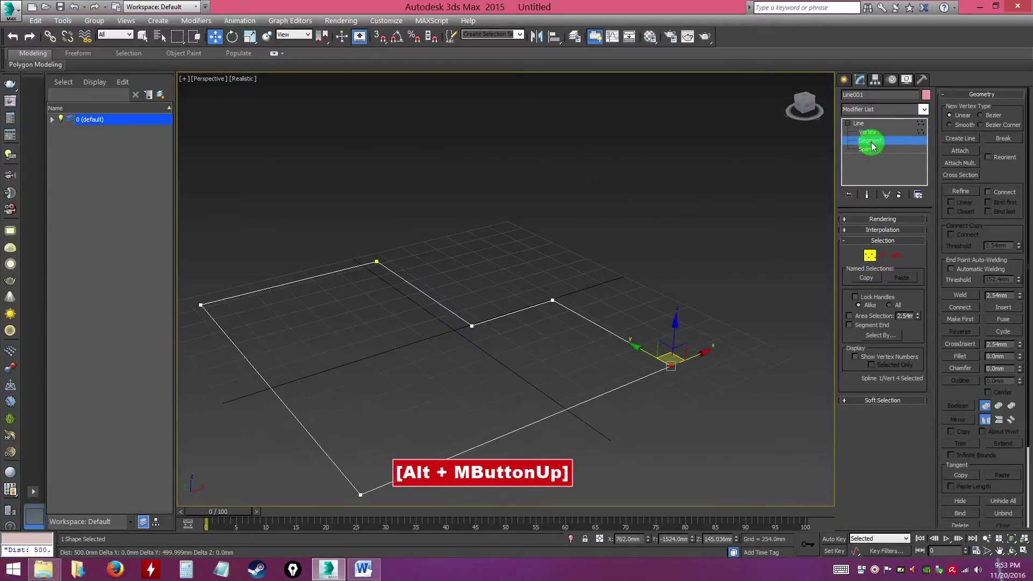
{"action": "left_click", "coordinate": [609, 331]}
{"action": "left_click_drag", "start_coordinate": [623, 320], "coordinate": [657, 302]}
{"action": "key", "text": "ctrl+z"}
Try moving the entire outline along X at Spline level, undo the move and leave sub-object editing
{"action": "left_click", "coordinate": [866, 149]}
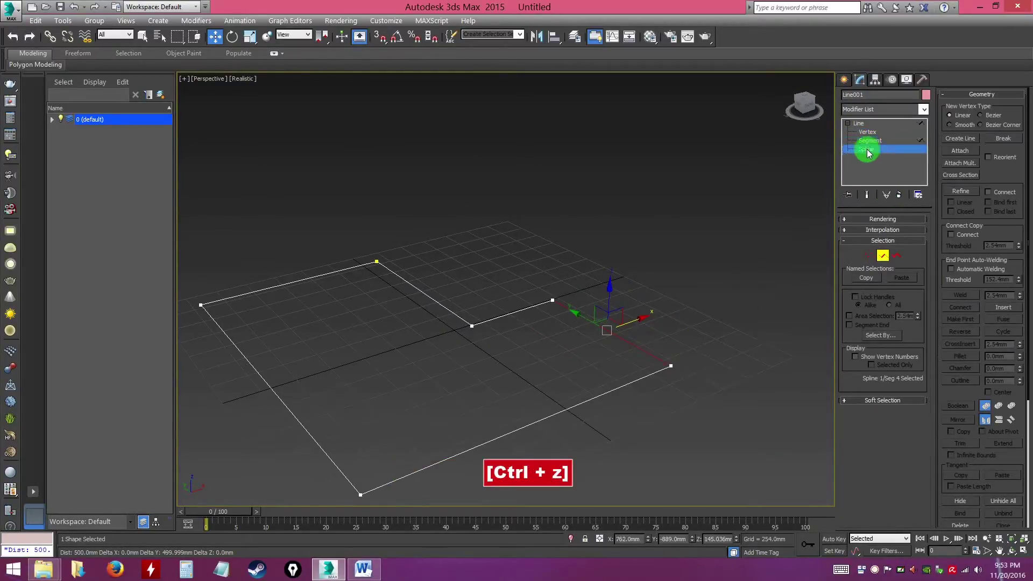
{"action": "left_click", "coordinate": [629, 383]}
{"action": "middle_click_drag", "start_coordinate": [475, 366], "coordinate": [639, 410], "text": "alt"}
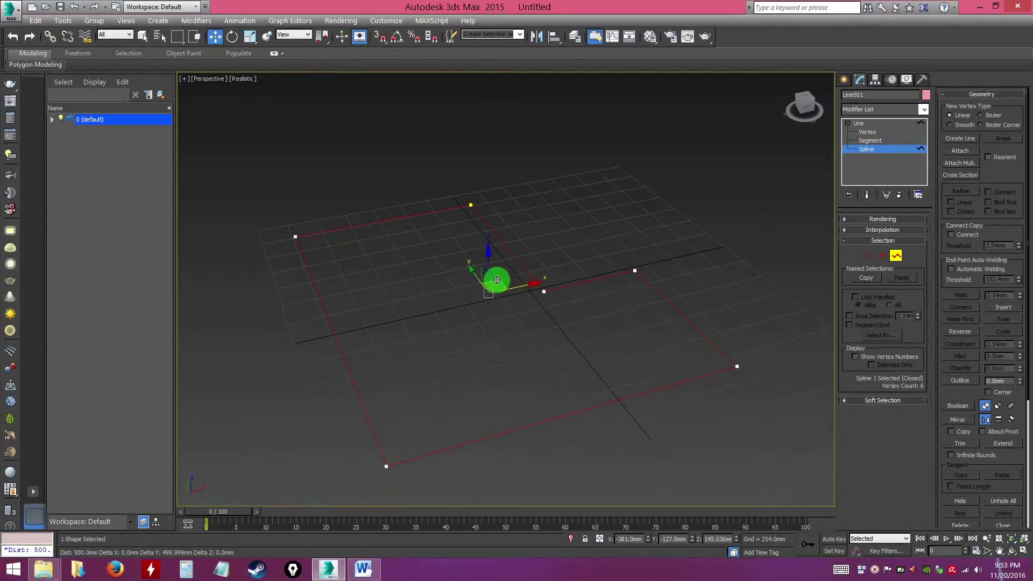
{"action": "left_click_drag", "start_coordinate": [525, 287], "coordinate": [609, 290]}
{"action": "key", "text": "ctrl+z"}
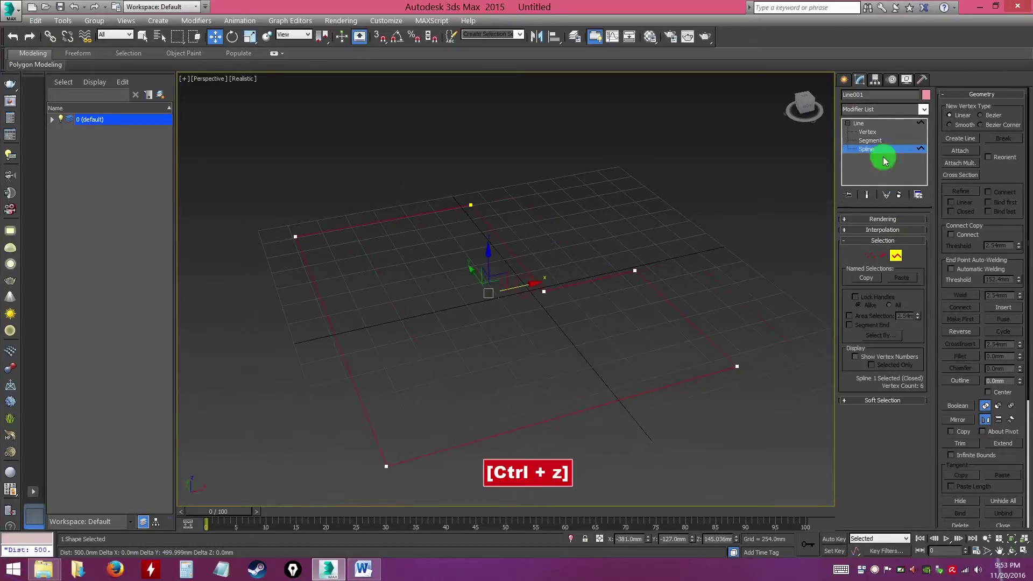
{"action": "left_click", "coordinate": [859, 125]}
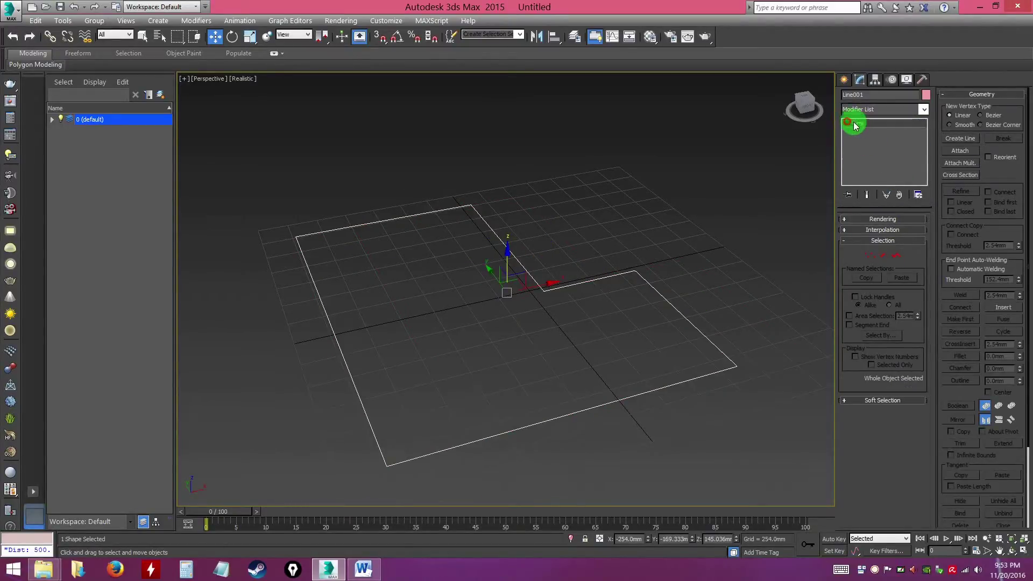
{"action": "middle_click_drag", "start_coordinate": [607, 295], "coordinate": [609, 318], "text": "alt"}
{"action": "left_click", "coordinate": [605, 312]}
{"action": "left_click", "coordinate": [619, 289]}
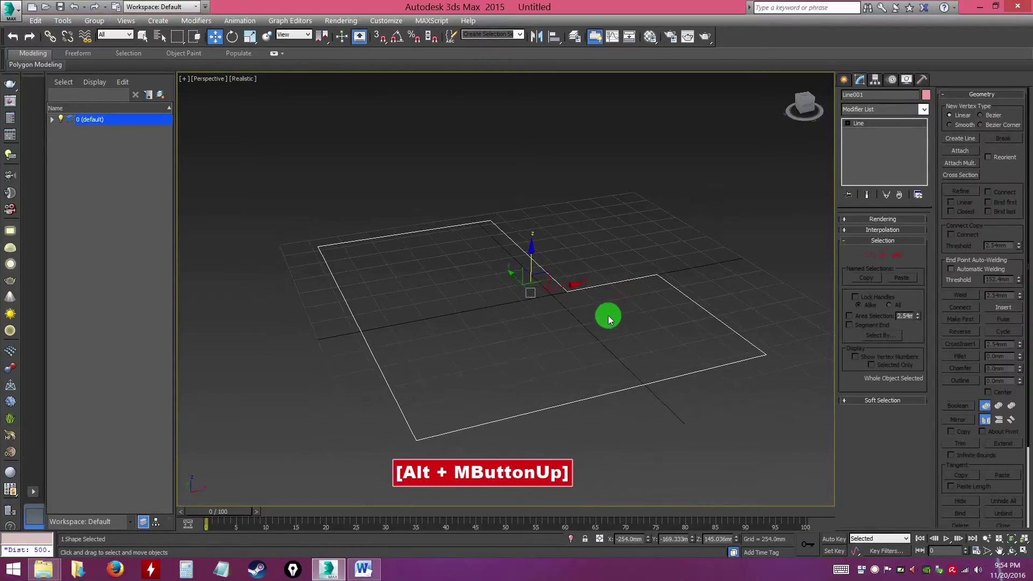
Apply an Extrude modifier to the L-shaped line and toggle the modifier's effect off and back on
{"action": "left_click", "coordinate": [858, 124]}
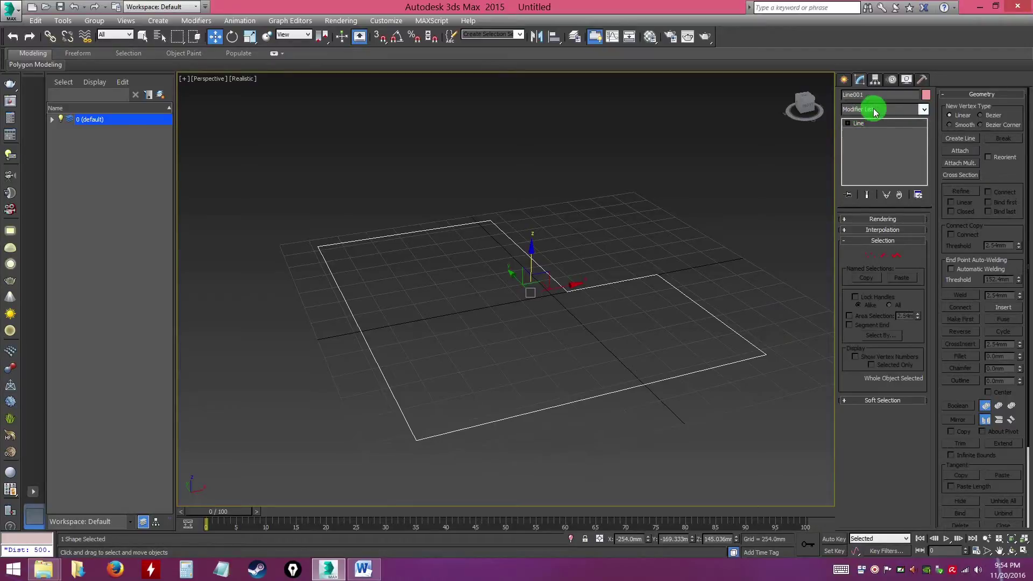
{"action": "left_click_drag", "start_coordinate": [924, 111], "coordinate": [921, 300]}
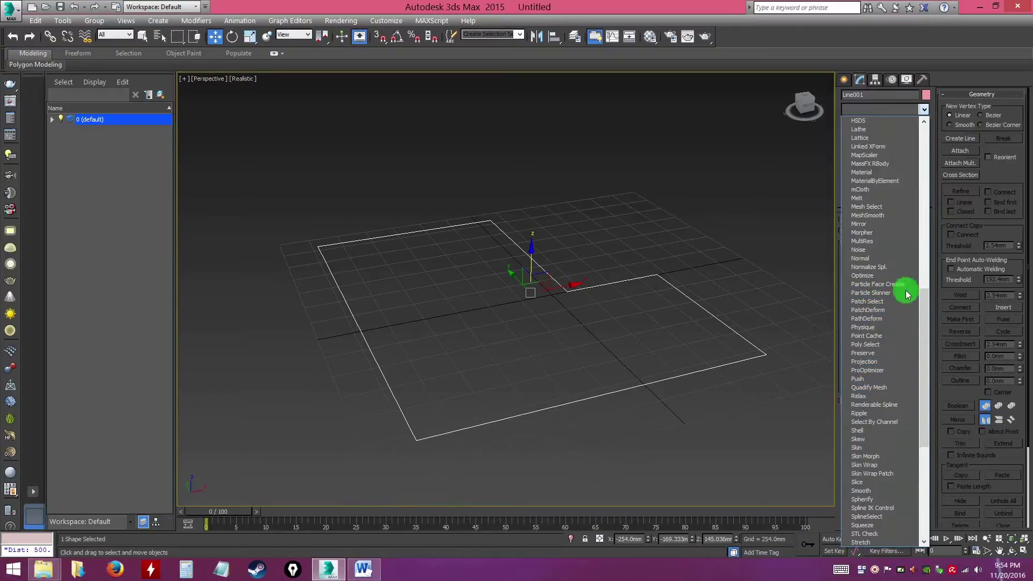
{"action": "left_click_drag", "start_coordinate": [922, 301], "coordinate": [929, 173]}
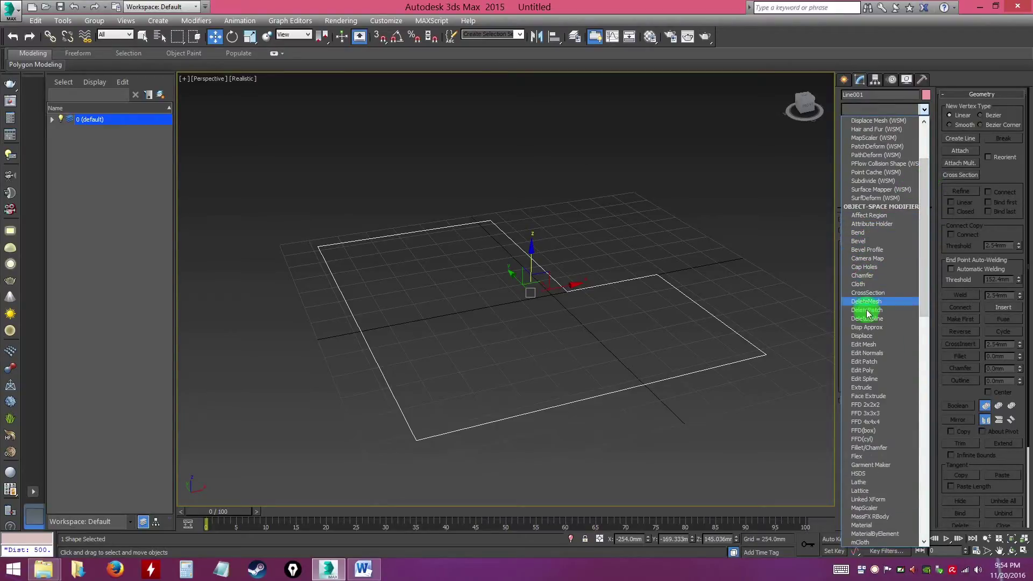
{"action": "left_click", "coordinate": [866, 388]}
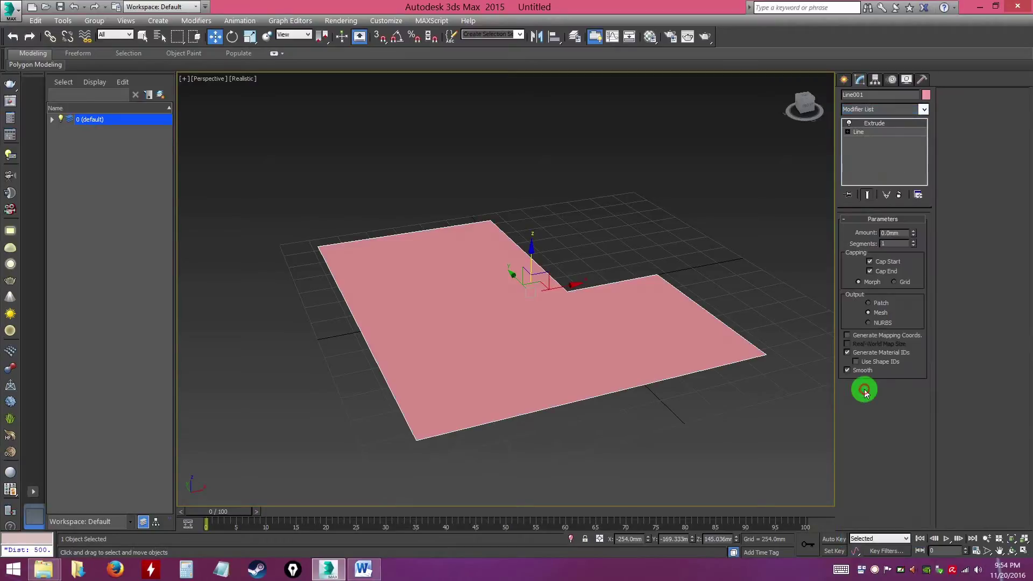
{"action": "left_click", "coordinate": [850, 124]}
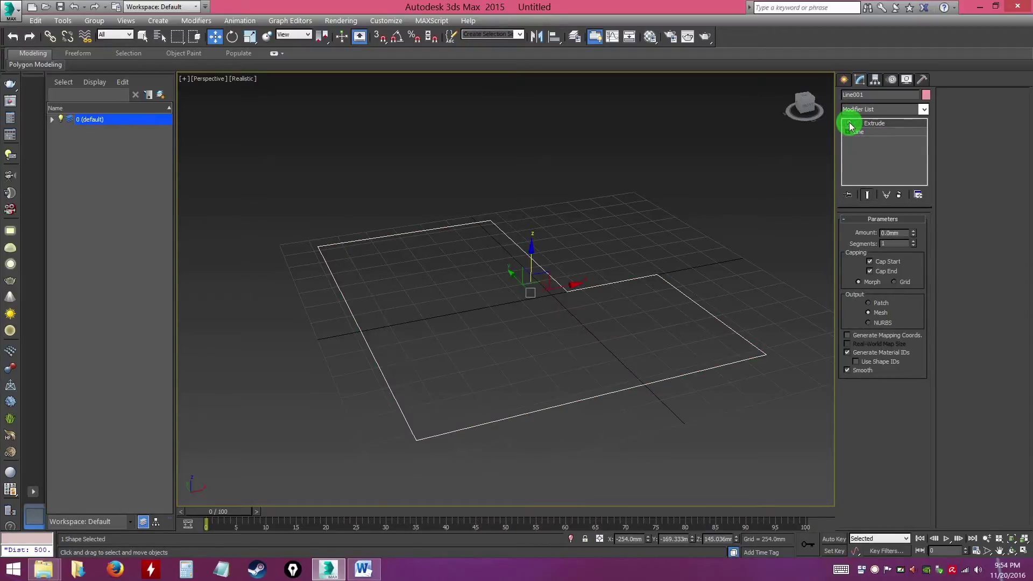
{"action": "left_click", "coordinate": [850, 124]}
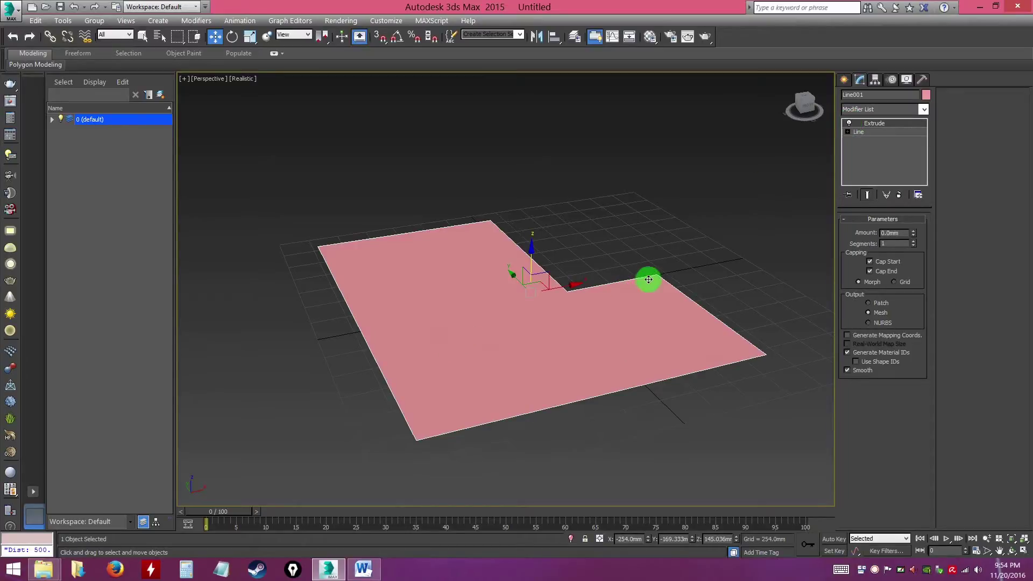
Set the Extrude amount of the L-shape to 350 mm
{"action": "middle_click_drag", "start_coordinate": [602, 305], "coordinate": [583, 295], "text": "alt"}
{"action": "middle_click_drag", "start_coordinate": [570, 332], "coordinate": [537, 346], "text": "alt"}
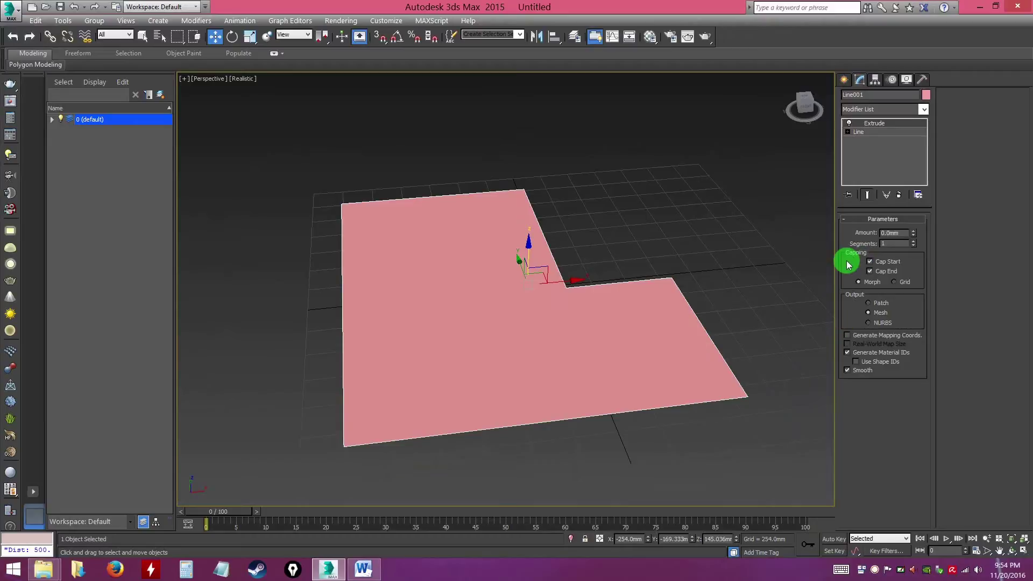
{"action": "left_click", "coordinate": [894, 233]}
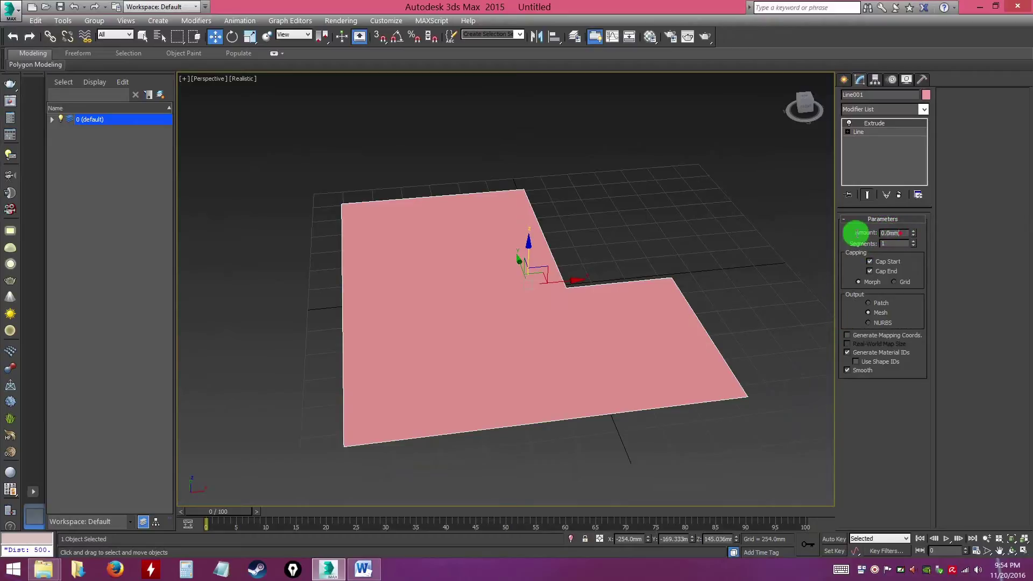
{"action": "type", "text": "350"}
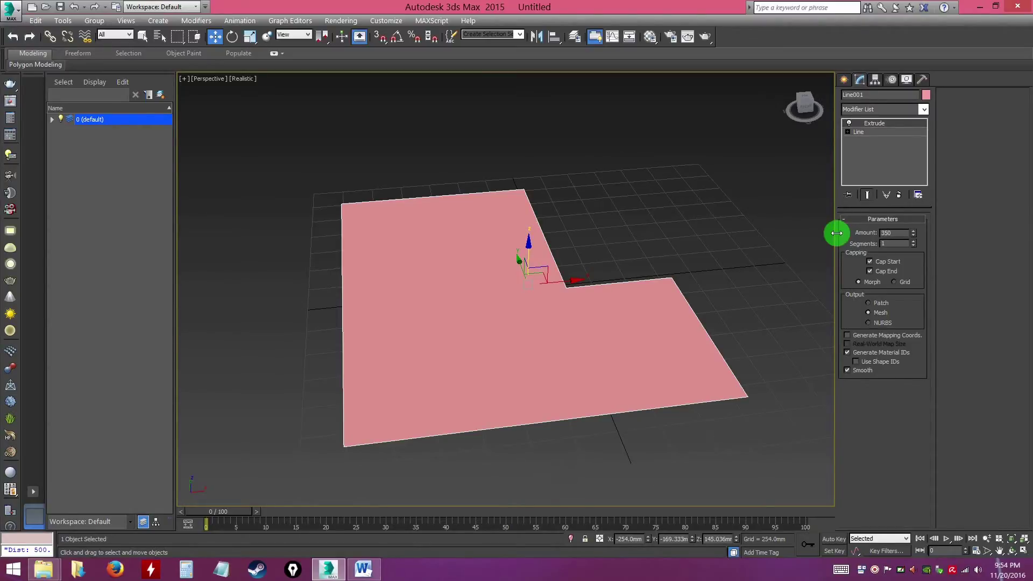
{"action": "key", "text": "Return"}
{"action": "middle_click_drag", "start_coordinate": [647, 282], "coordinate": [613, 259], "text": "alt"}
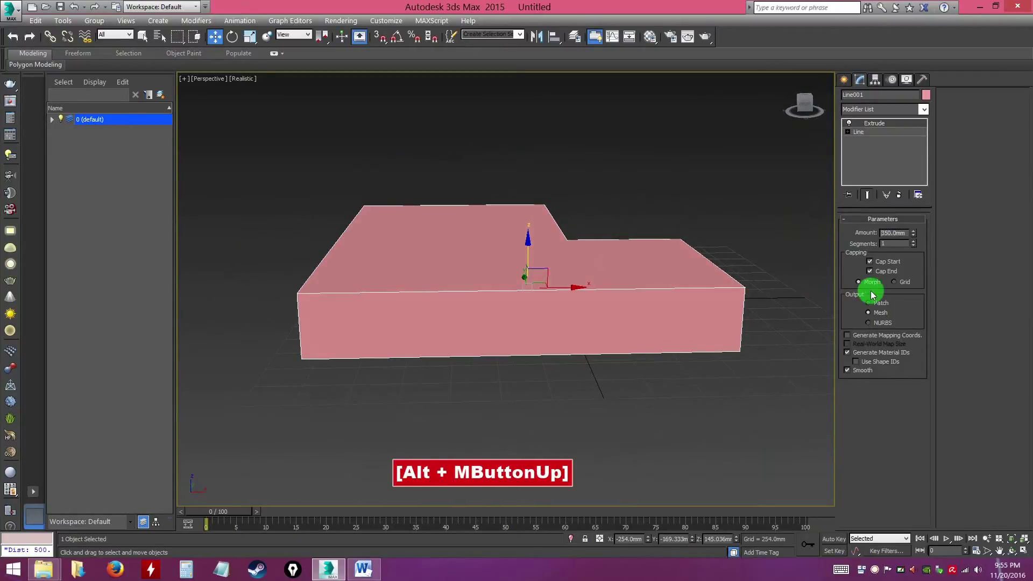
Reduce the Extrude amount to about 57.9 mm to make the L-shape a thin slab
{"action": "left_click_drag", "start_coordinate": [918, 235], "coordinate": [914, 242]}
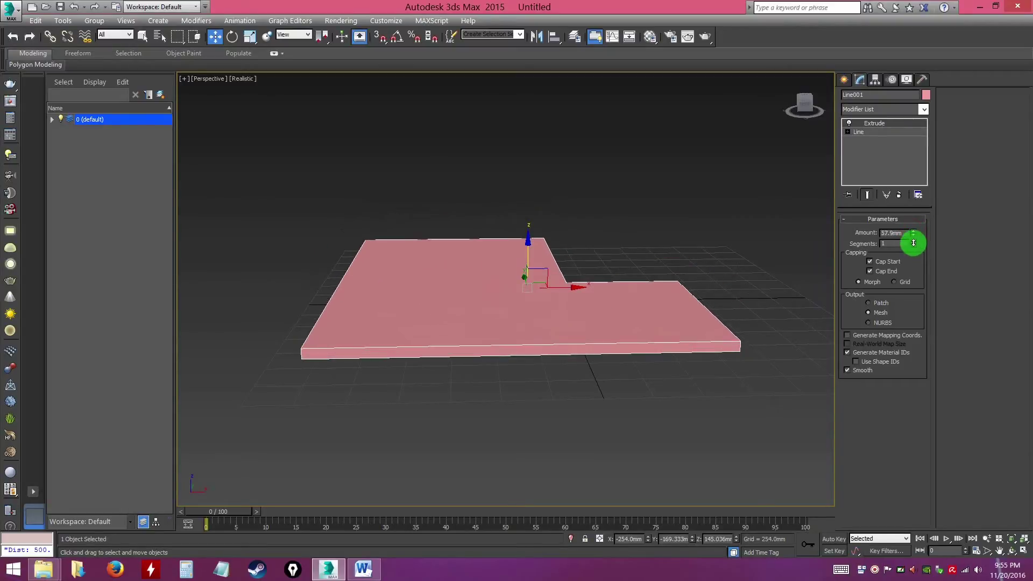
{"action": "middle_click_drag", "start_coordinate": [652, 285], "coordinate": [602, 306], "text": "alt"}
{"action": "middle_click_drag", "start_coordinate": [628, 339], "coordinate": [752, 225], "text": "alt"}
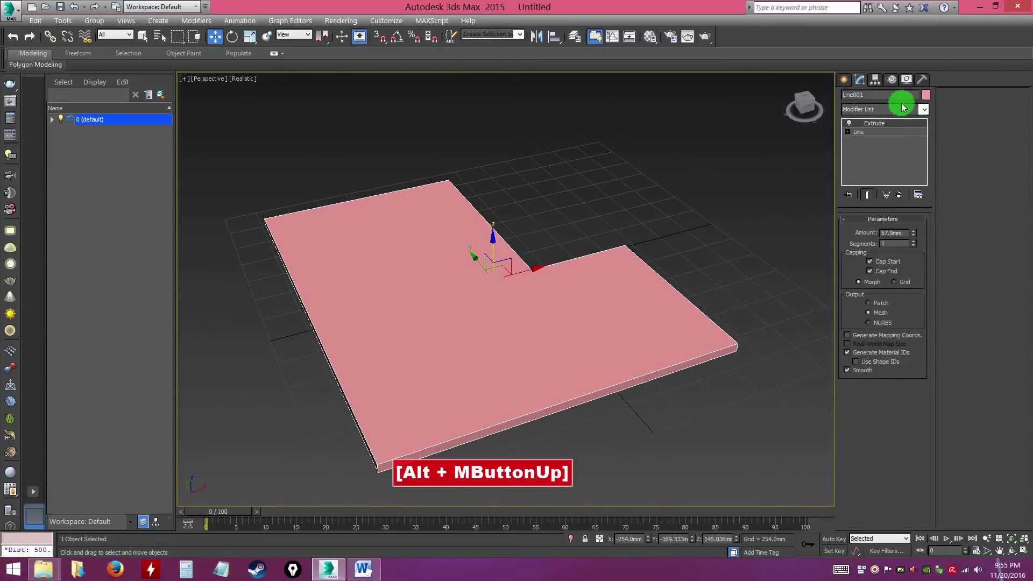
{"action": "left_click", "coordinate": [923, 109]}
{"action": "left_click_drag", "start_coordinate": [924, 137], "coordinate": [927, 367]}
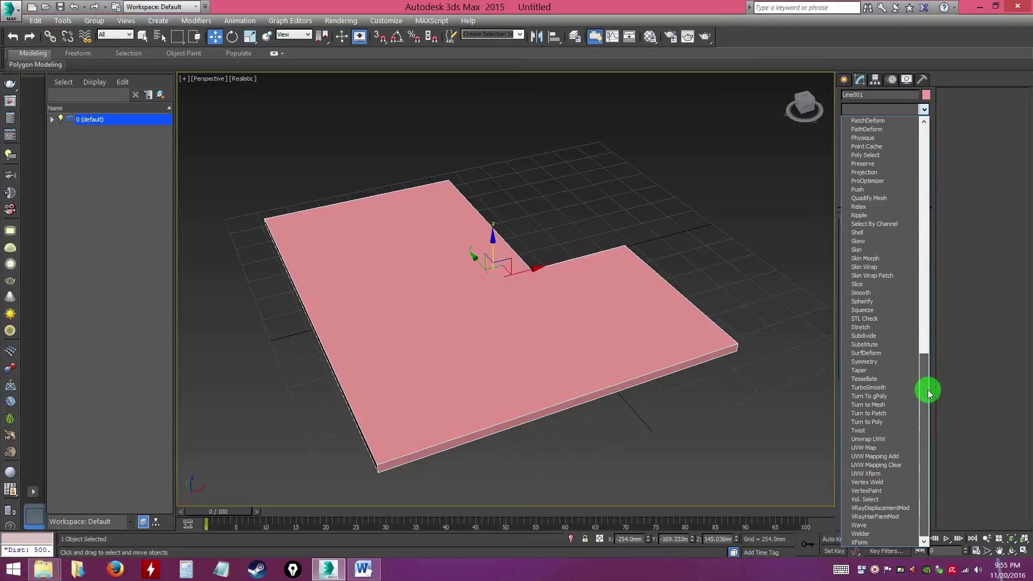
{"action": "left_click_drag", "start_coordinate": [927, 385], "coordinate": [922, 152]}
{"action": "left_click", "coordinate": [956, 127]}
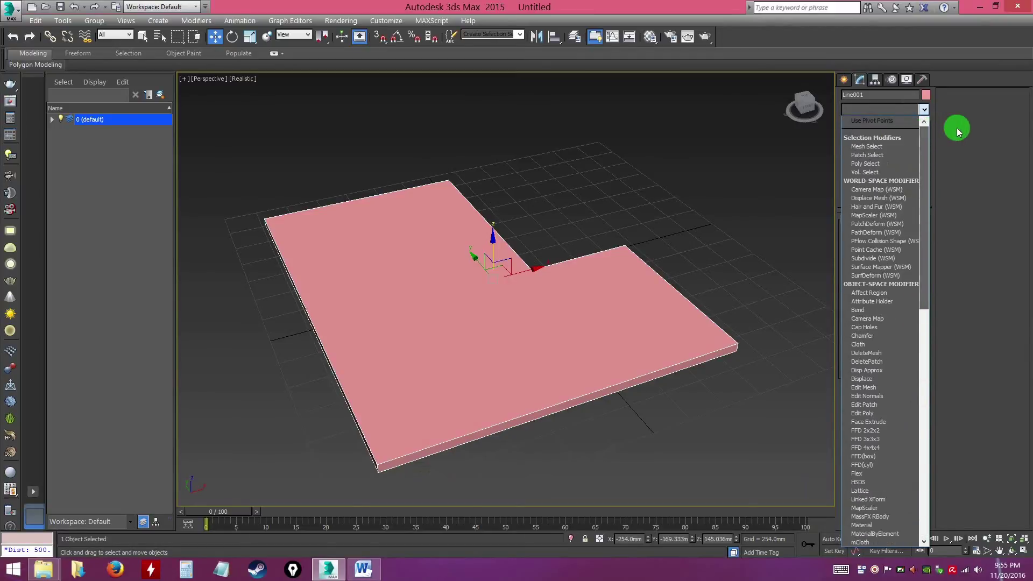
Deselect the extruded L-shaped slab and examine it from several angles
{"action": "left_click", "coordinate": [566, 227]}
{"action": "middle_click_drag", "start_coordinate": [560, 278], "coordinate": [583, 302], "text": "alt"}
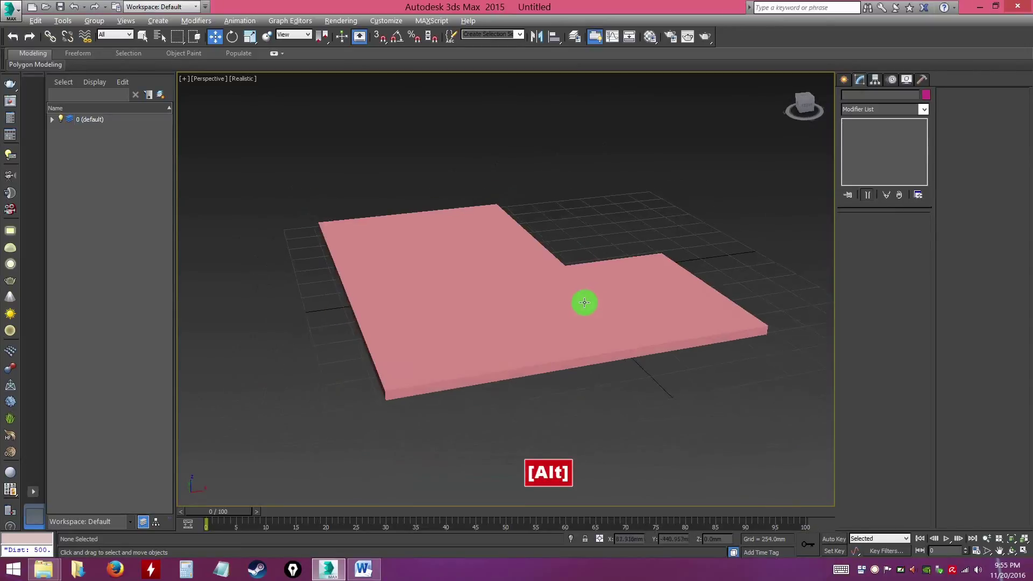
{"action": "middle_click_drag", "start_coordinate": [590, 226], "coordinate": [479, 315], "text": "alt"}
{"action": "left_click", "coordinate": [479, 315]}
{"action": "left_click", "coordinate": [560, 237]}
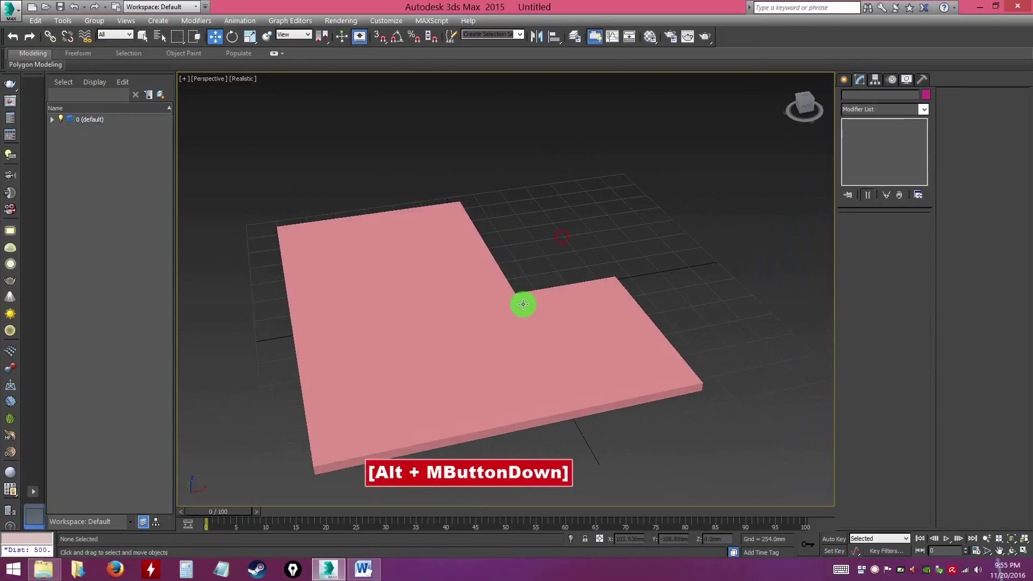